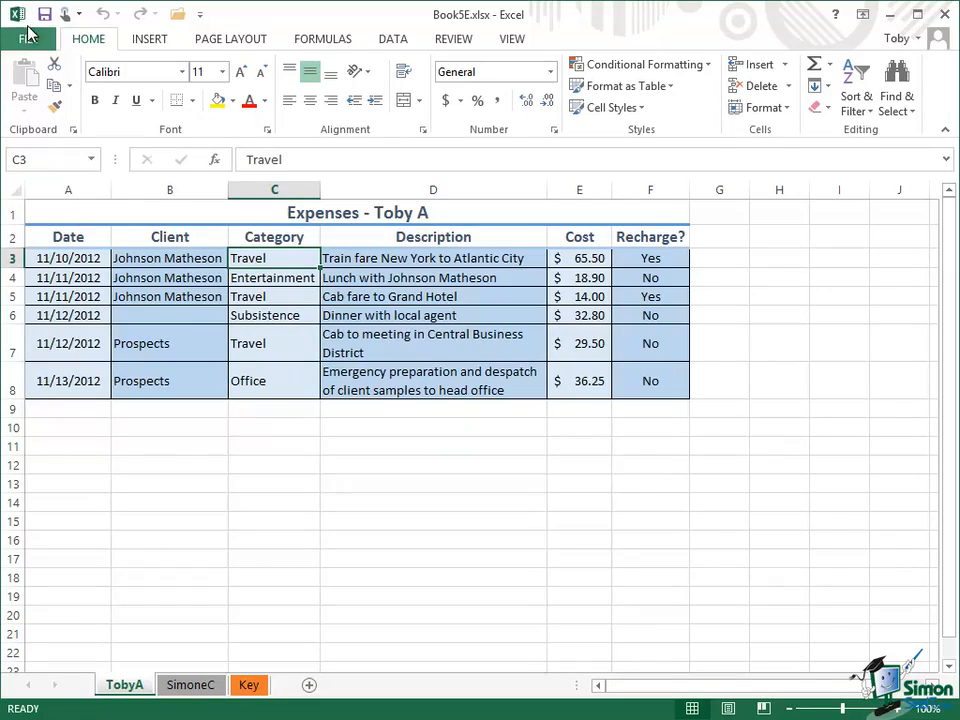
# Open the print settings and preview for the expenses workbook
pyautogui.click(28, 42)
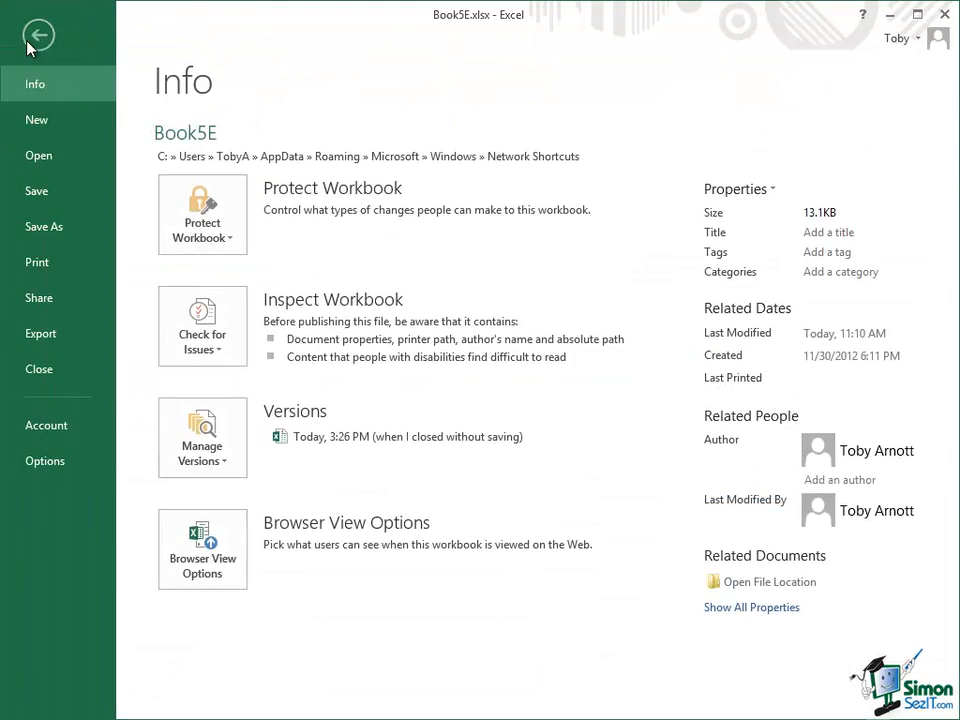
pyautogui.click(46, 268)
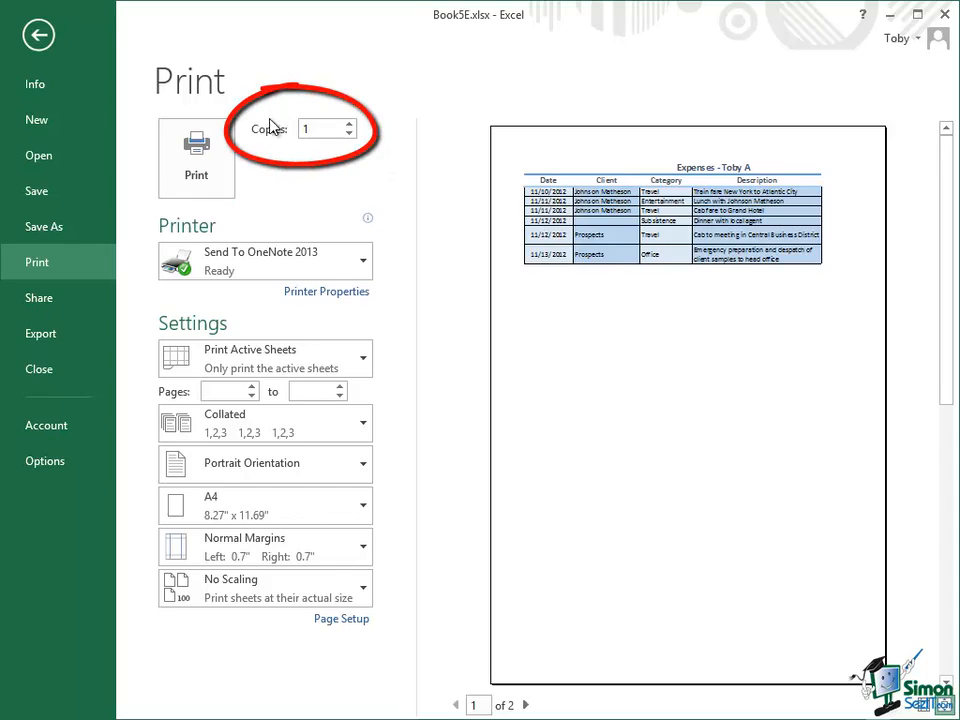
# Try raising the number of copies to 5 and return it to 1
pyautogui.click(350, 124)
pyautogui.click(350, 124)
pyautogui.click(350, 124)
pyautogui.click(350, 124)
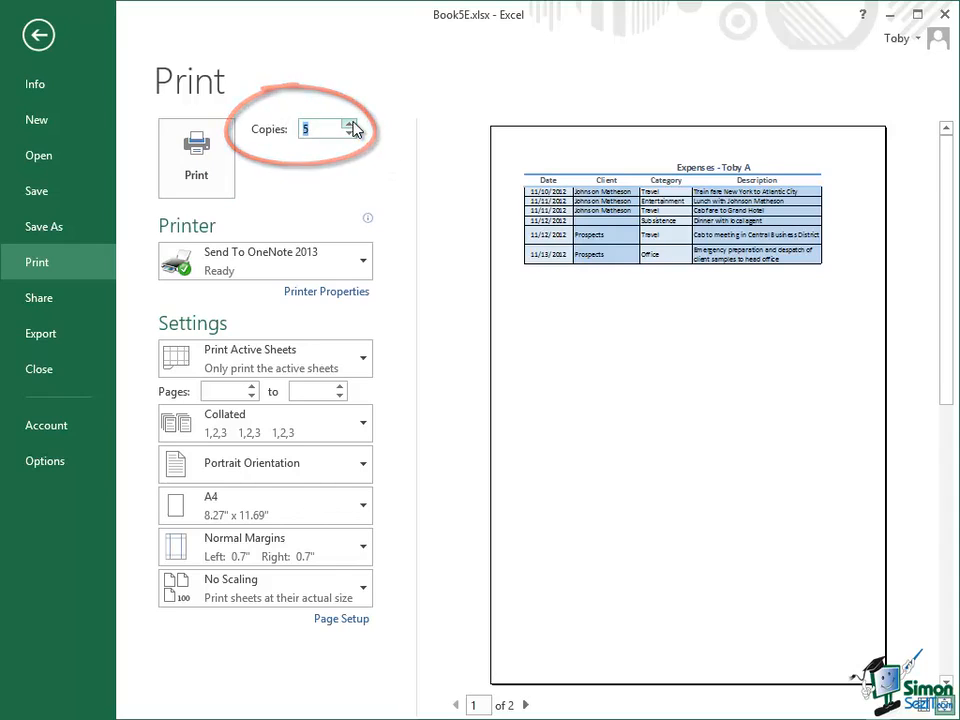
pyautogui.click(349, 134)
pyautogui.click(349, 134)
pyautogui.click(349, 134)
pyautogui.click(349, 134)
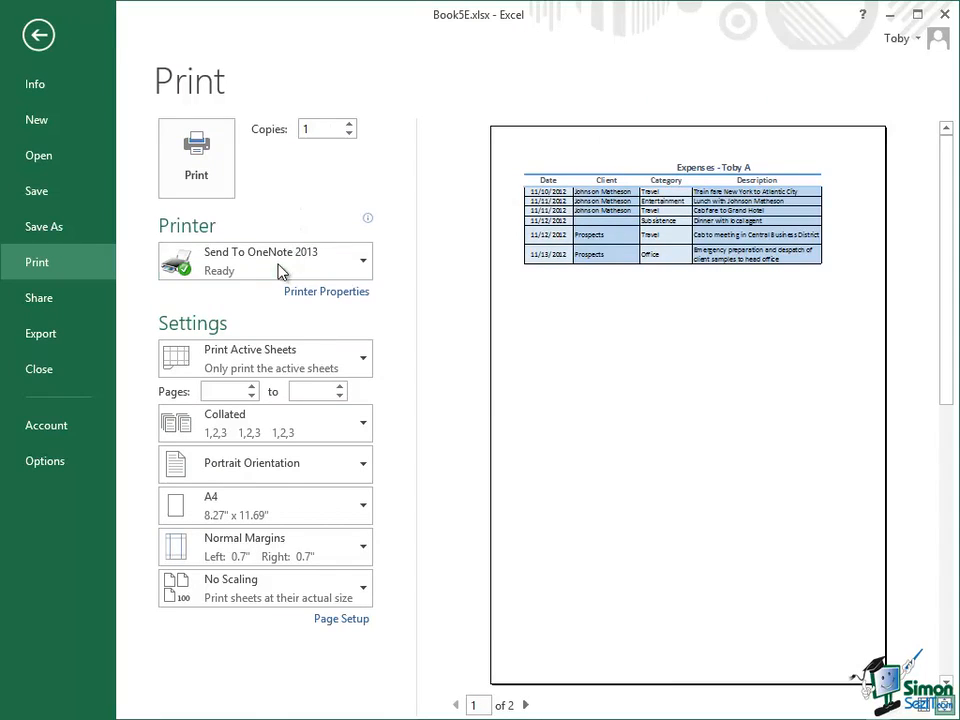
# Choose the HP psc 2500 Series as the printer
pyautogui.moveTo(278, 272)
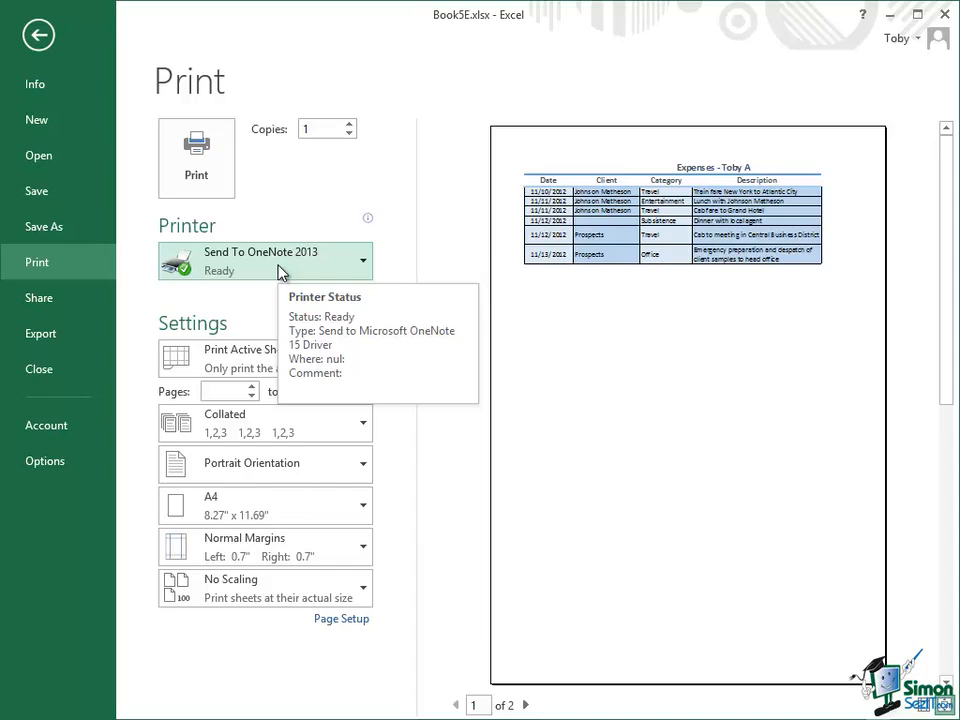
pyautogui.click(364, 268)
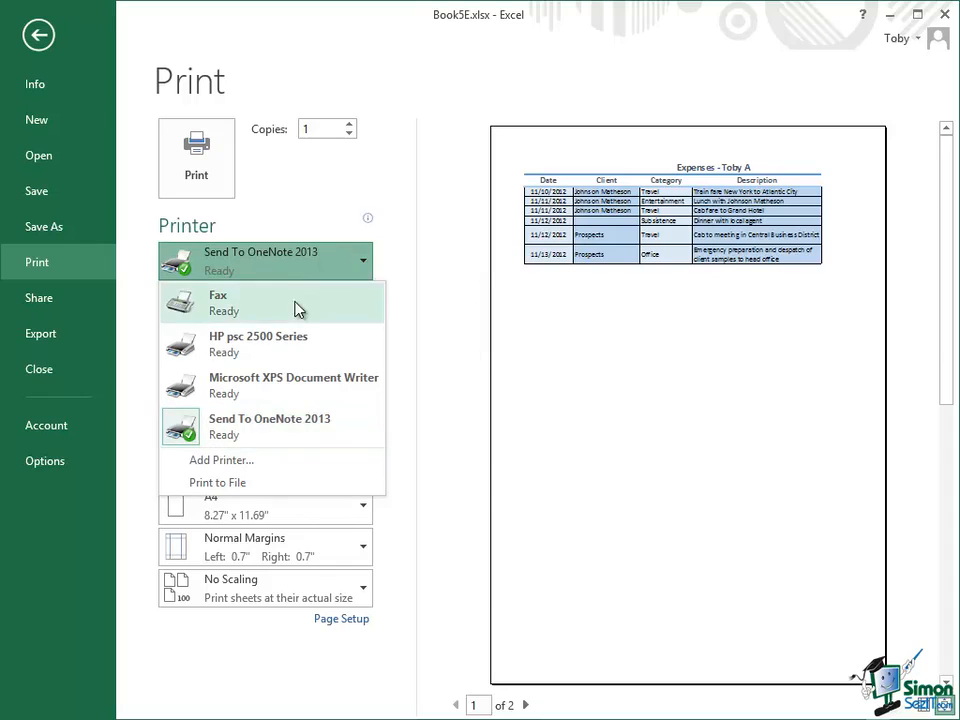
pyautogui.click(257, 348)
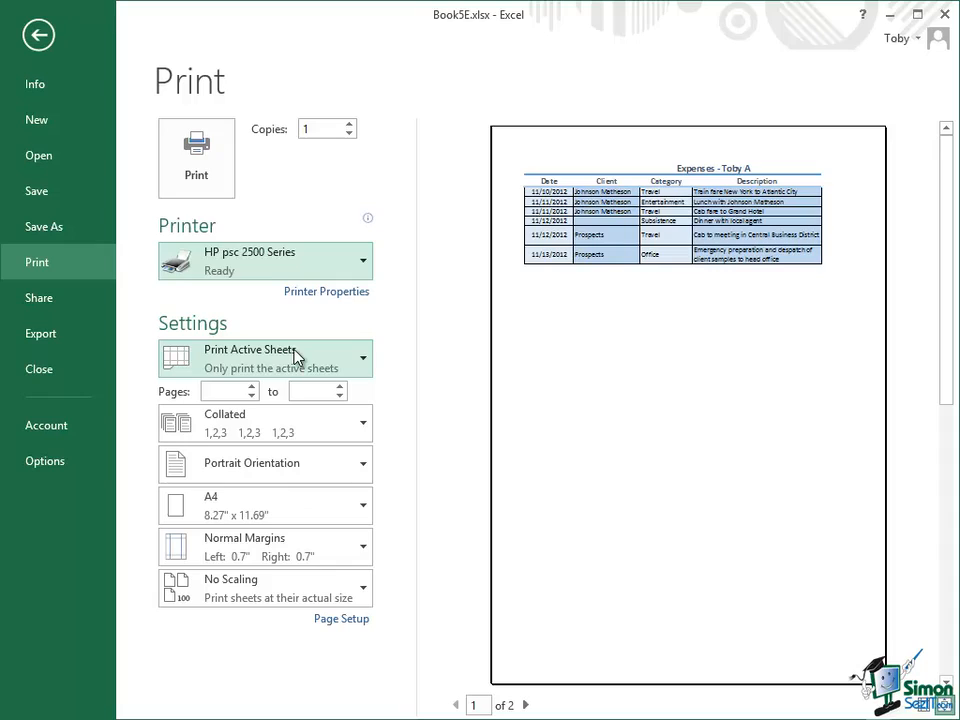
# Set the page range from 1 to 2 and keep printing limited to the active sheets
pyautogui.click(252, 387)
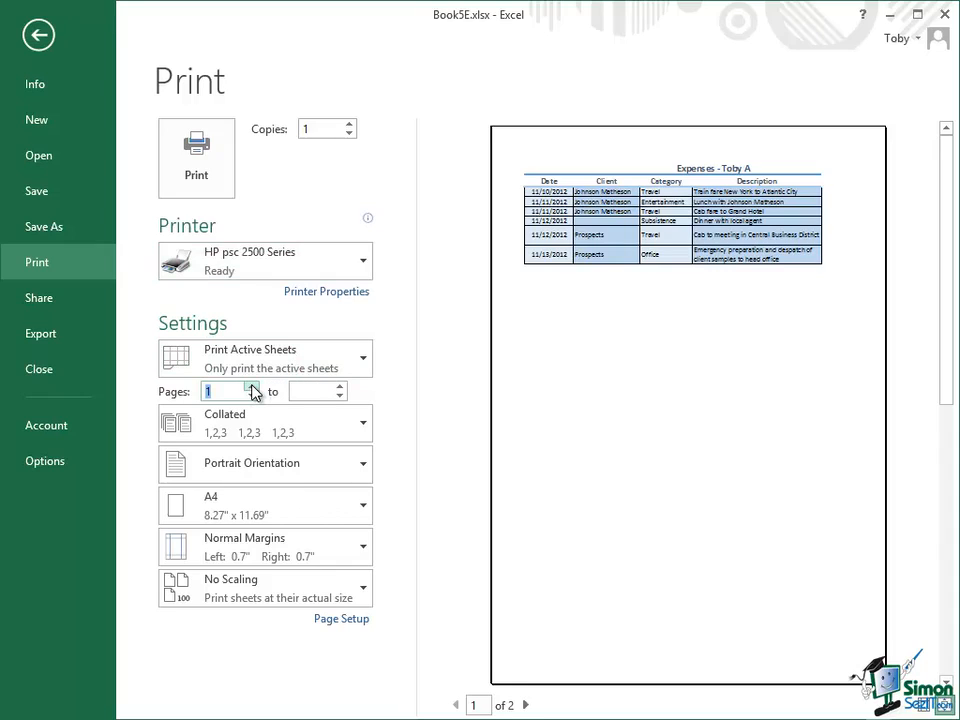
pyautogui.click(342, 388)
pyautogui.click(342, 388)
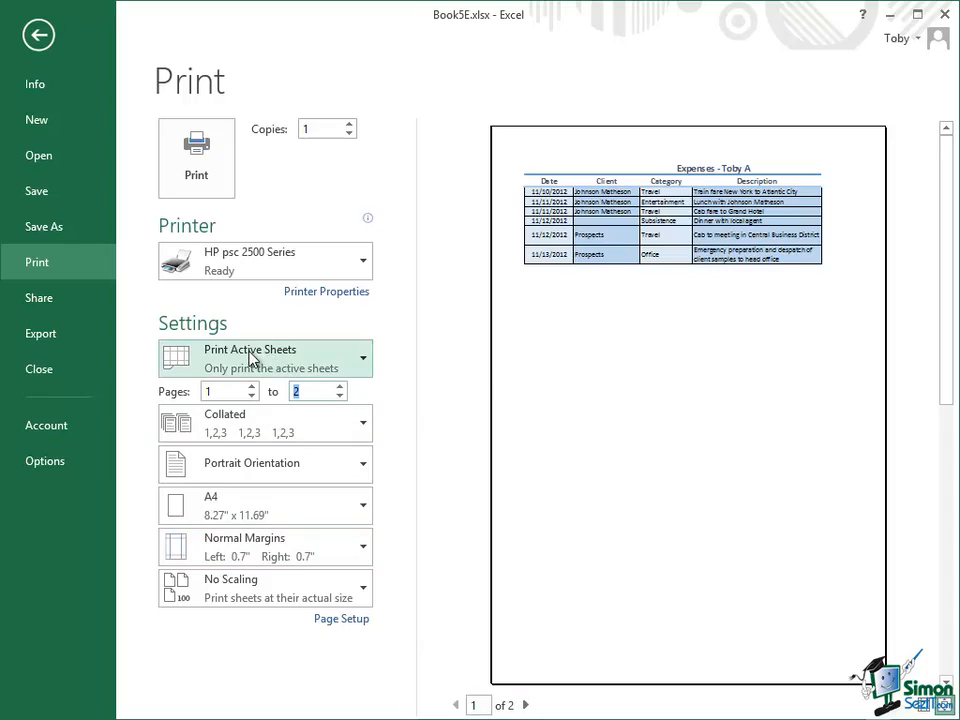
pyautogui.click(363, 366)
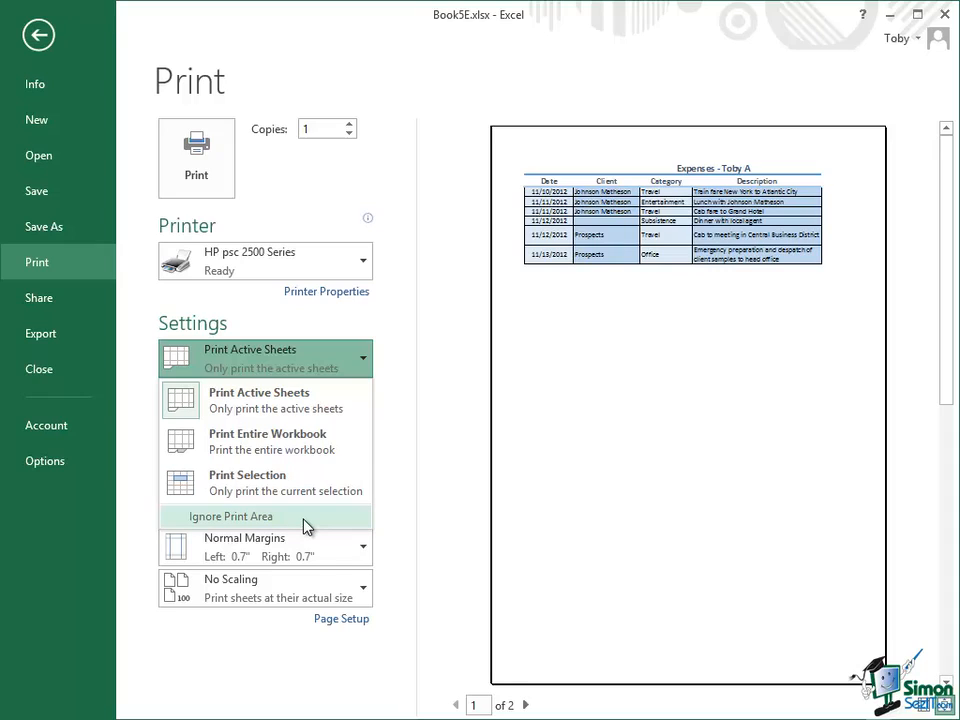
pyautogui.click(316, 362)
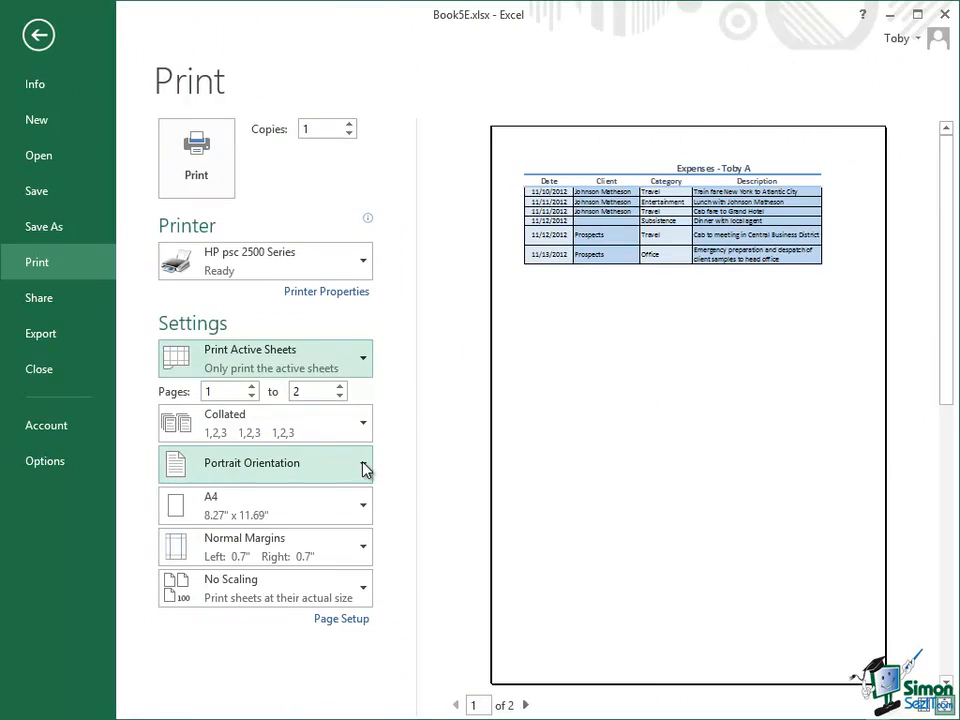
# Change the printout to Landscape Orientation, keeping A4 paper and Normal margins
pyautogui.click(366, 470)
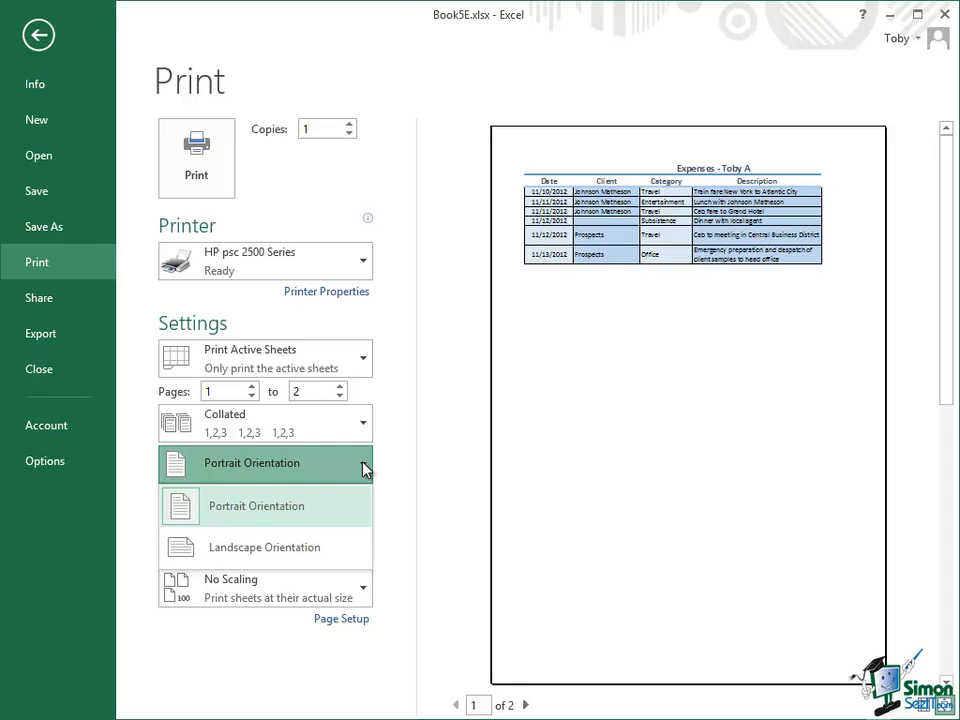
pyautogui.click(286, 549)
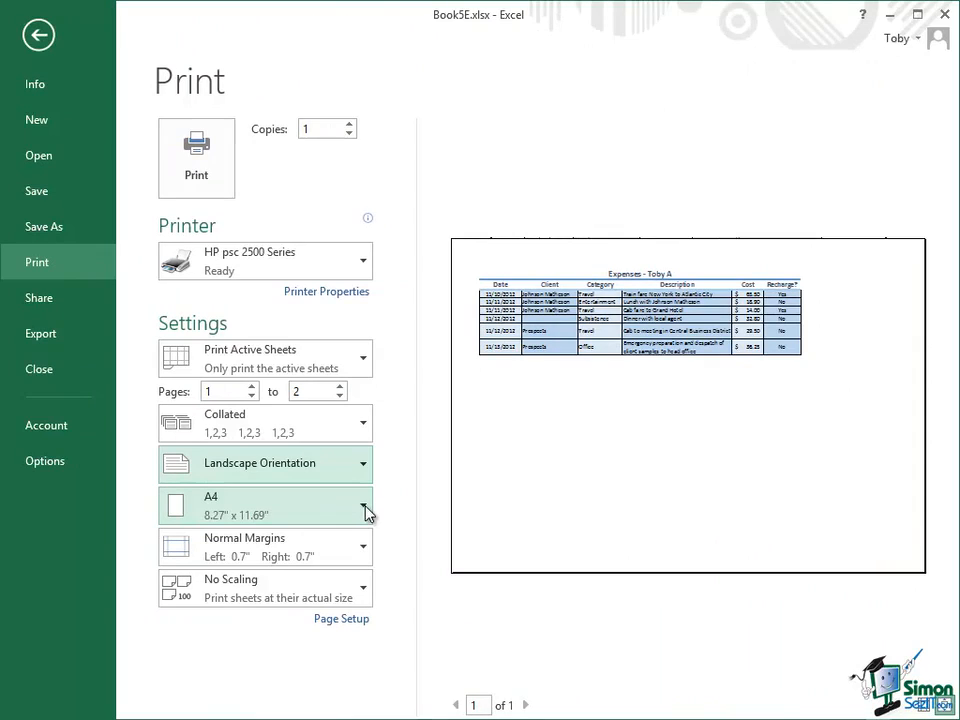
pyautogui.click(366, 513)
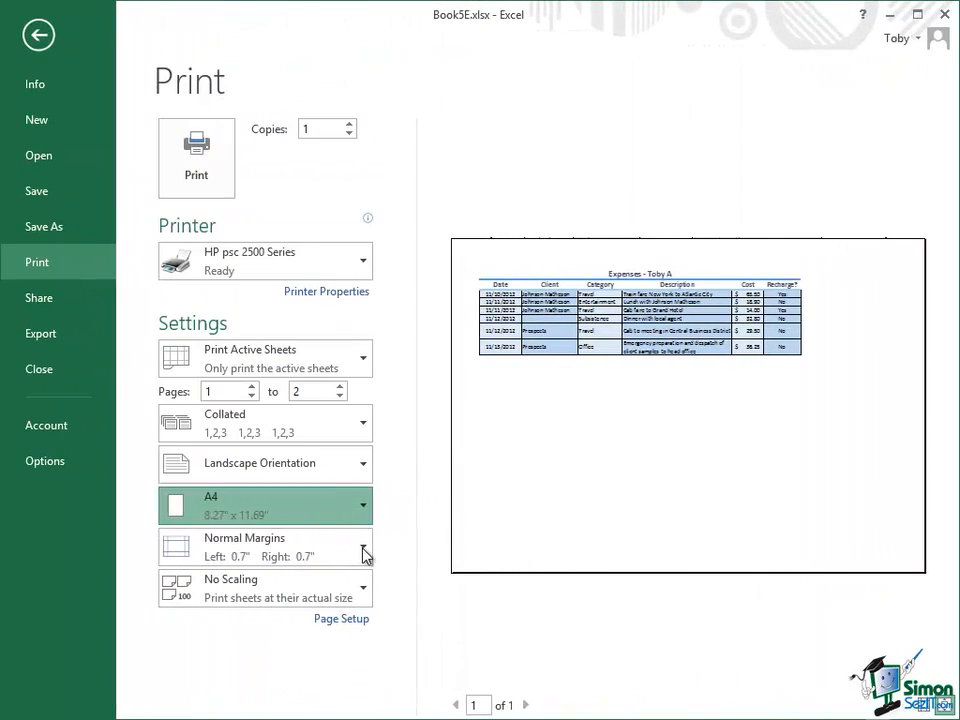
pyautogui.click(364, 555)
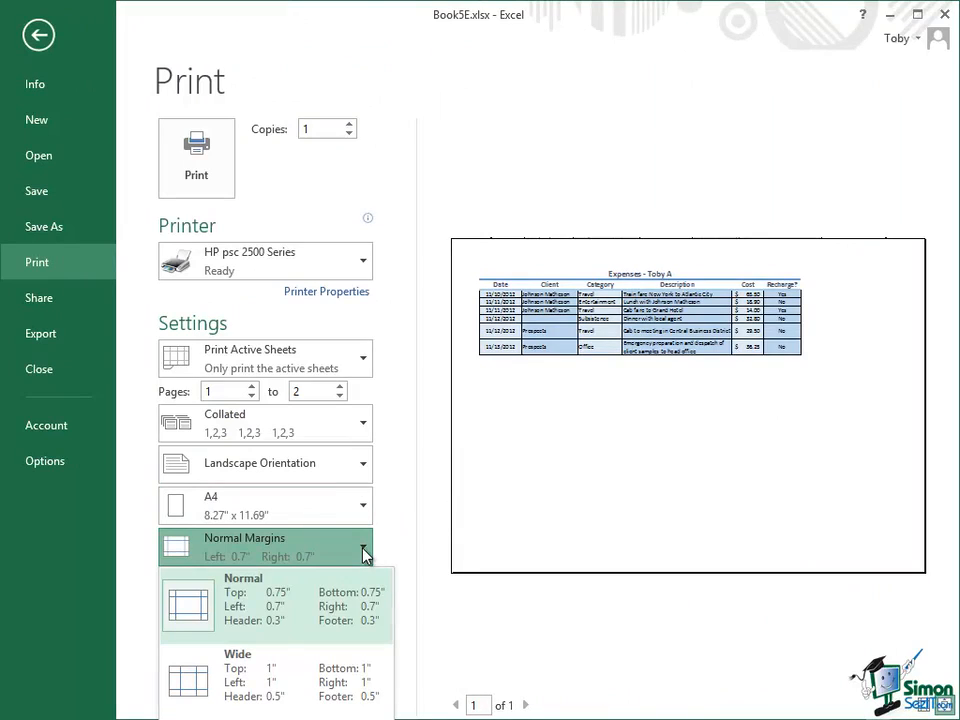
pyautogui.click(390, 555)
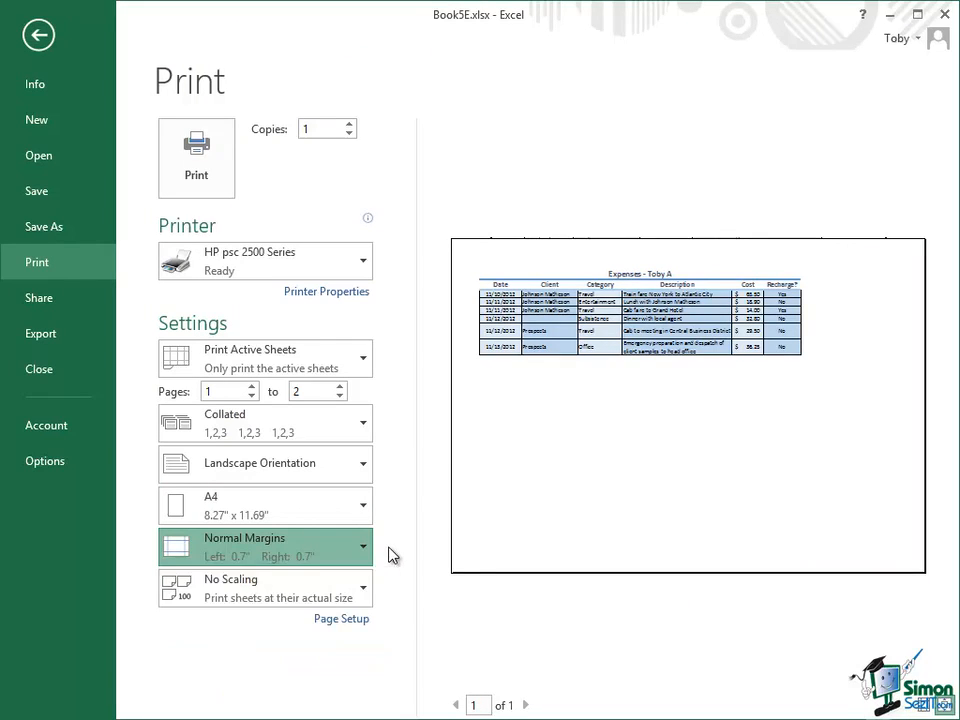
# Set the scaling to Fit Sheet on One Page and print the sheet
pyautogui.click(363, 592)
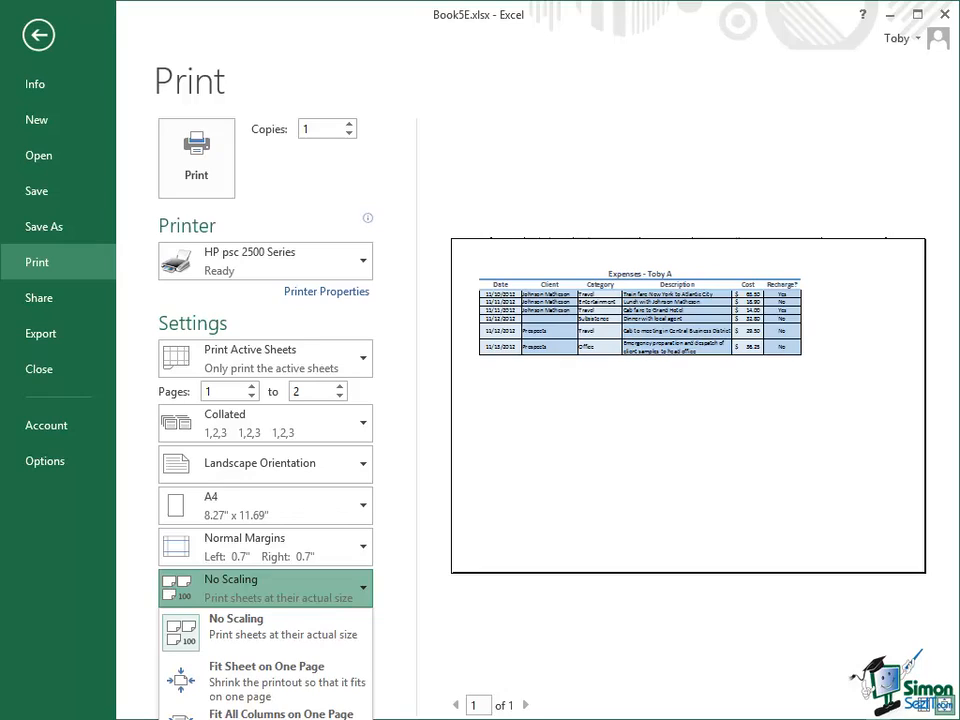
pyautogui.click(286, 684)
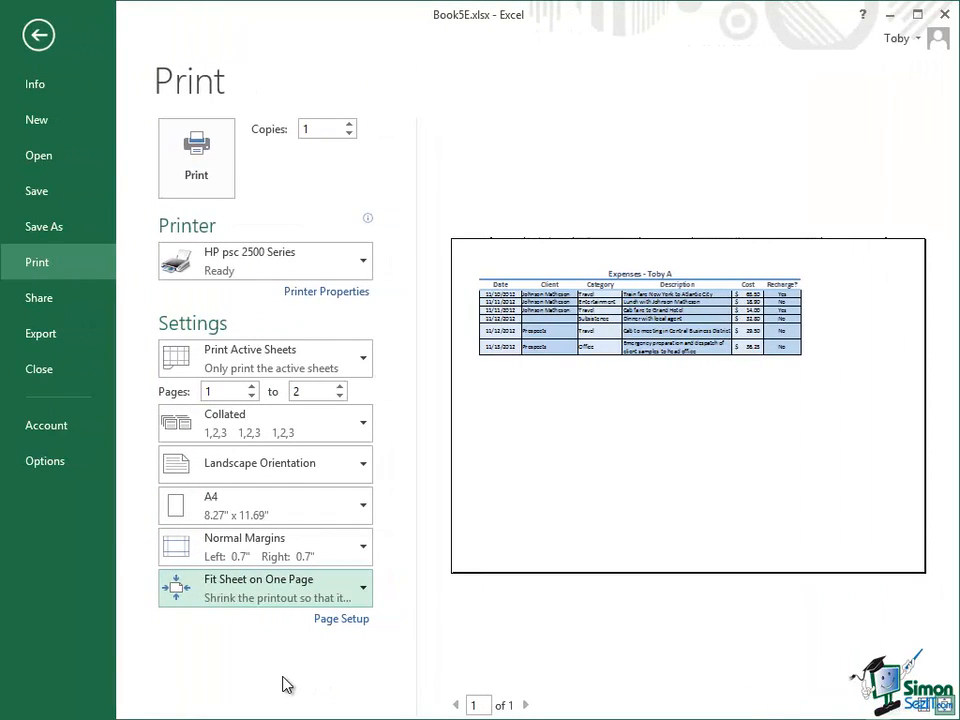
pyautogui.click(200, 152)
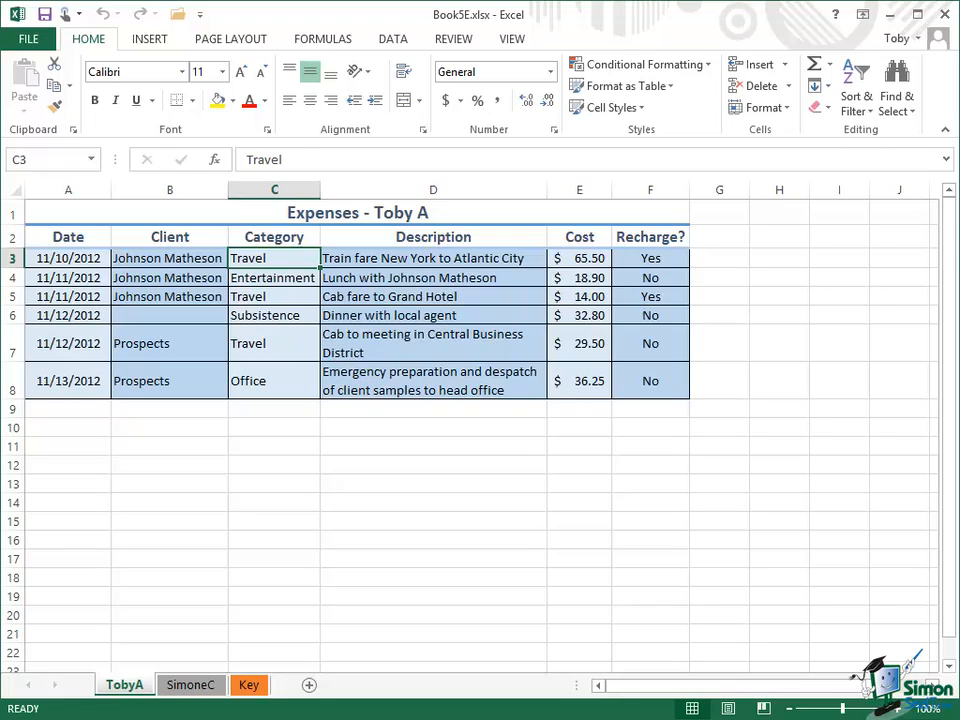
# Show the expenses sheet in Page Layout view at 60% zoom
pyautogui.click(229, 40)
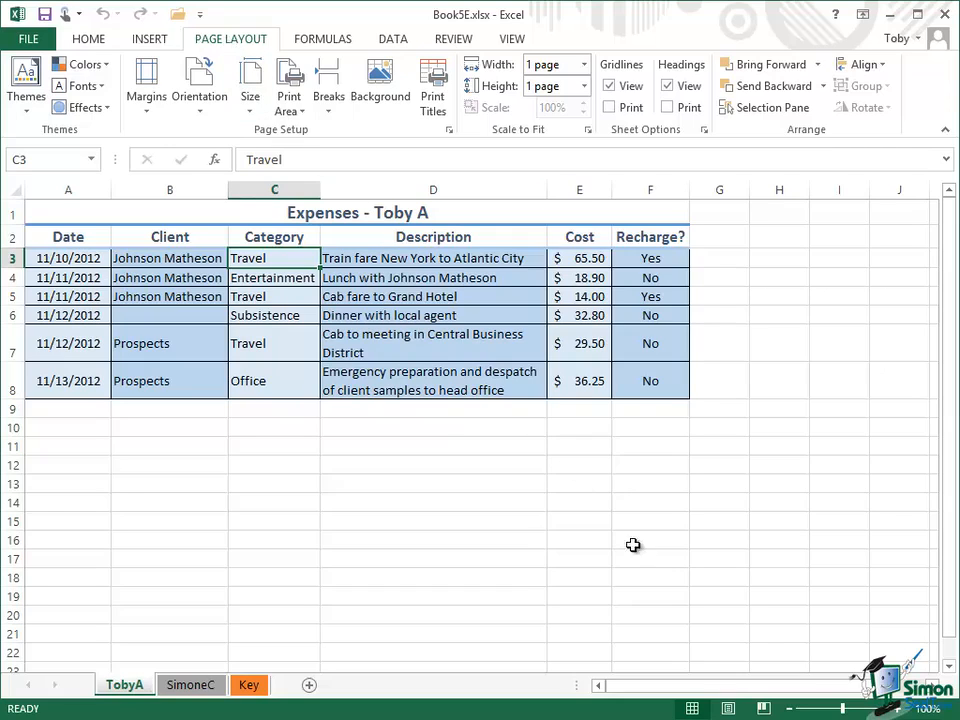
pyautogui.click(728, 709)
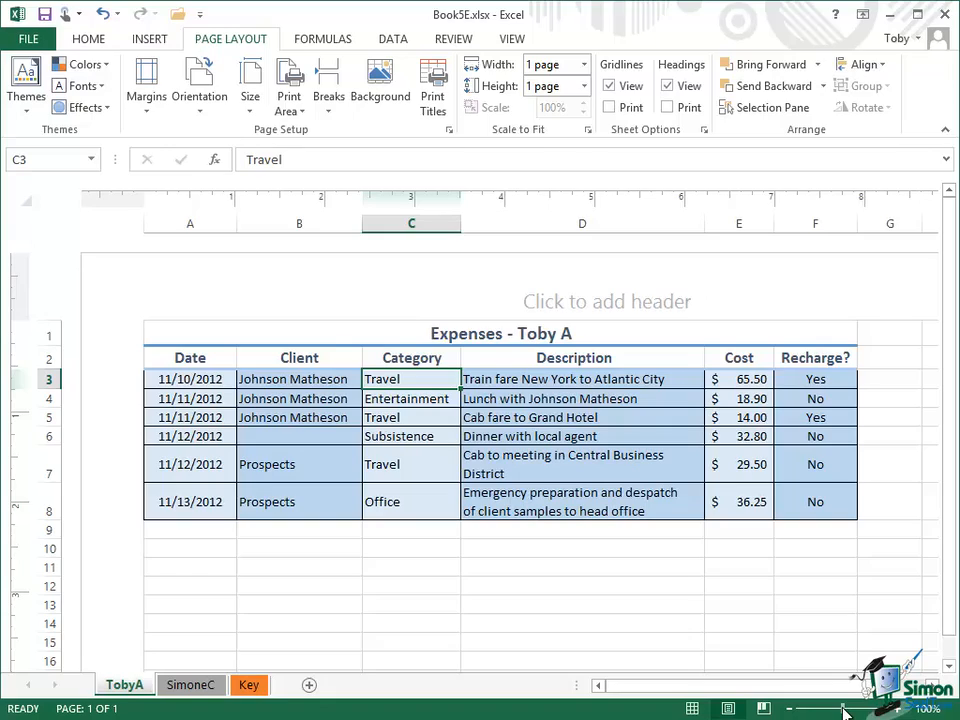
pyautogui.moveTo(843, 711); pyautogui.dragTo(812, 711)
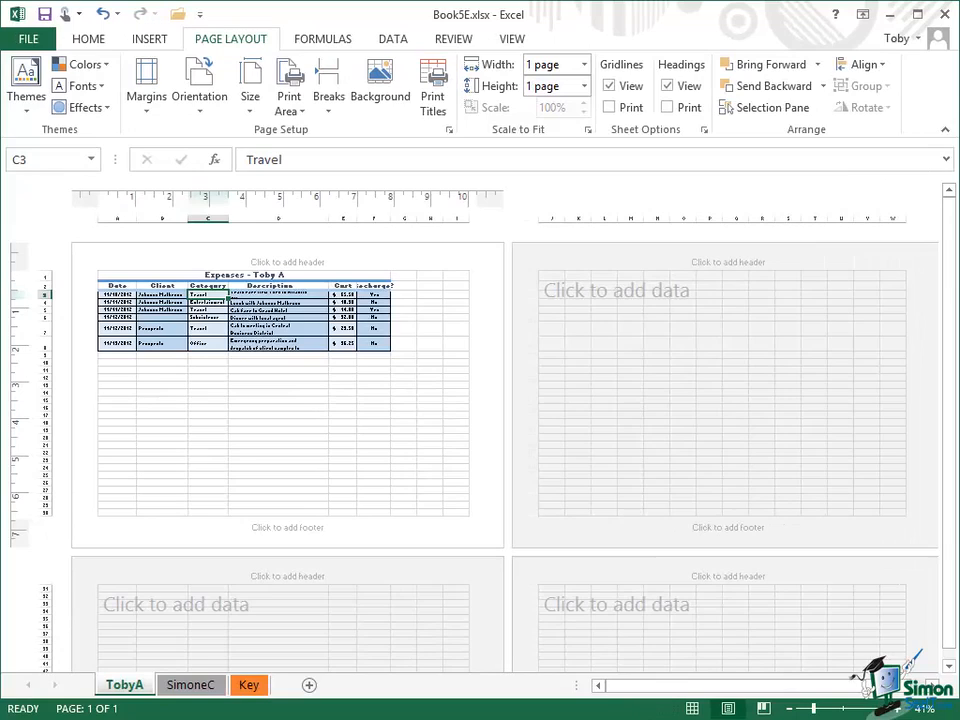
pyautogui.click(898, 708)
pyautogui.click(898, 708)
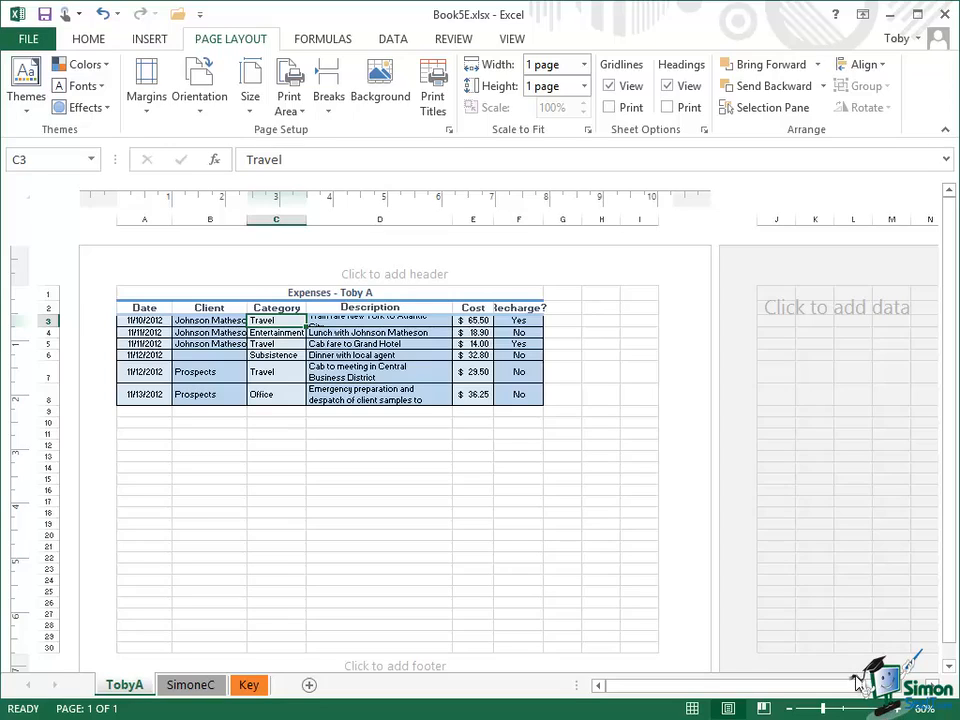
# Insert the sheet name followed by the current date in the center section of the header
pyautogui.click(397, 279)
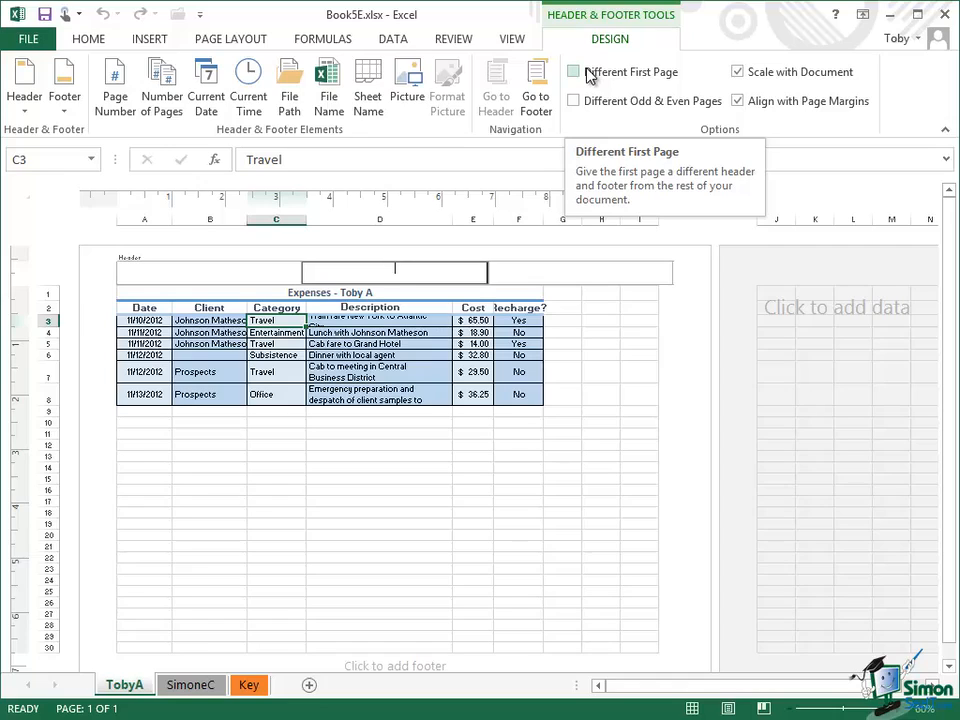
pyautogui.click(25, 117)
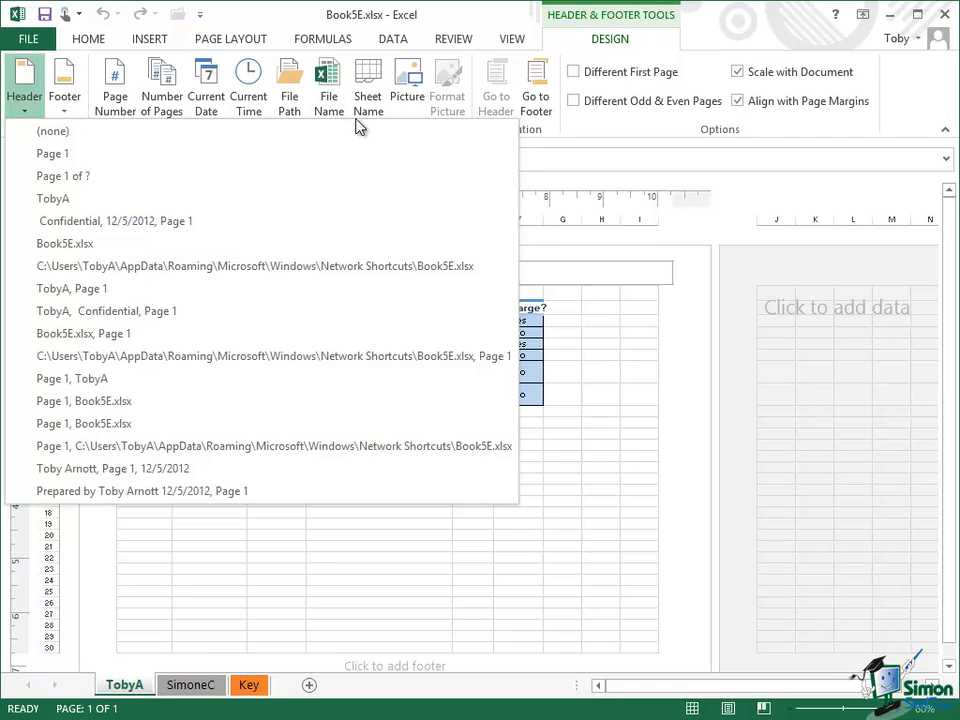
pyautogui.click(368, 88)
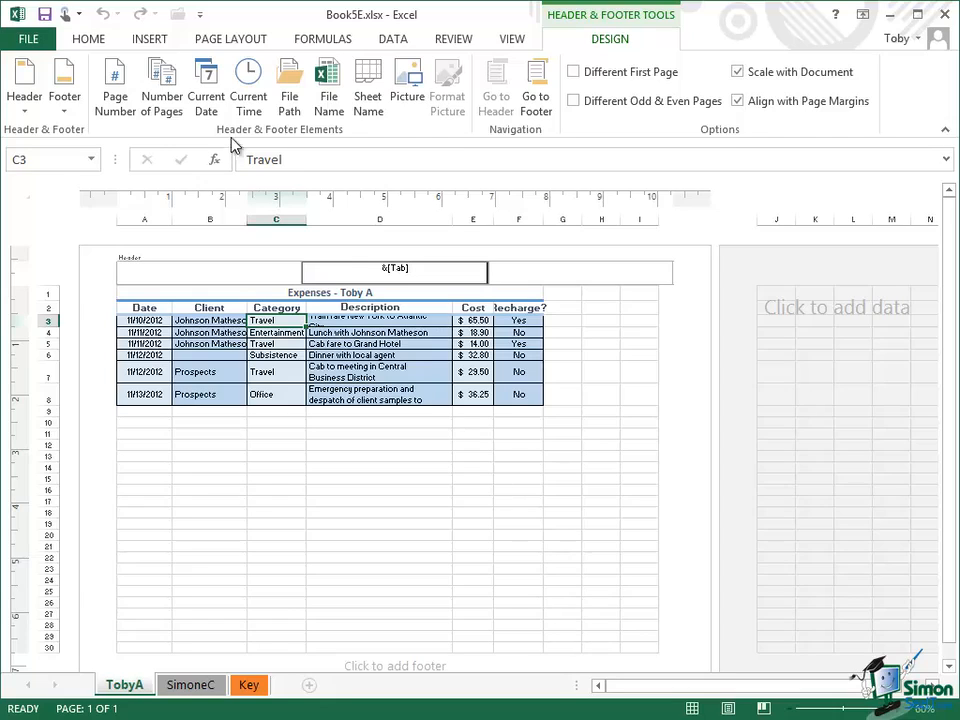
pyautogui.click(211, 96)
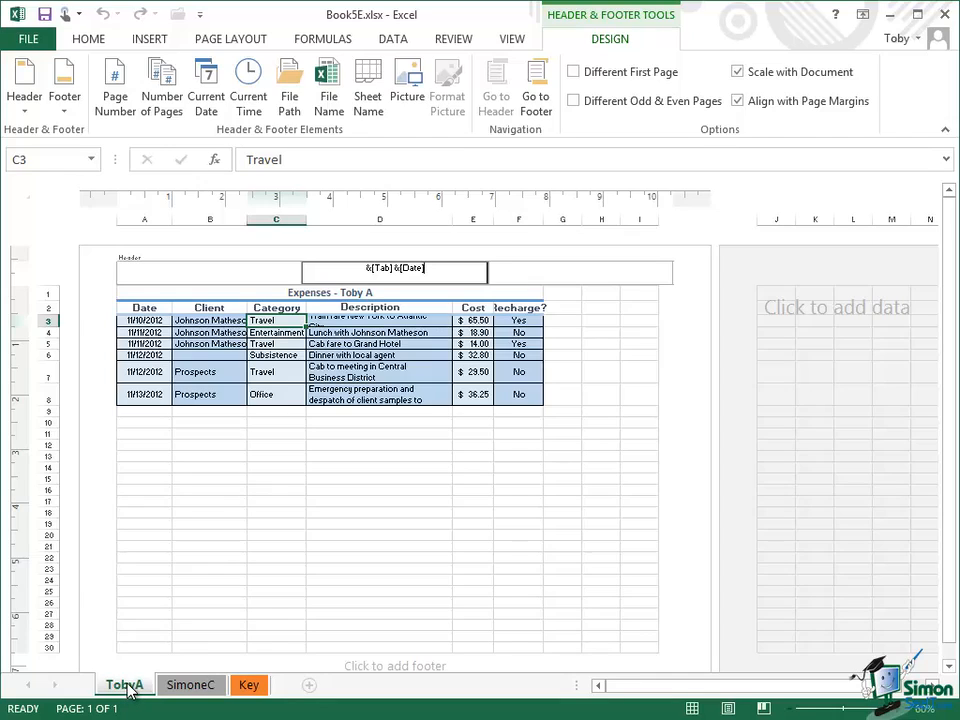
# Insert the page number and the number of pages, separated by "of", in the center section of the footer
pyautogui.moveTo(949, 259); pyautogui.dragTo(898, 298)
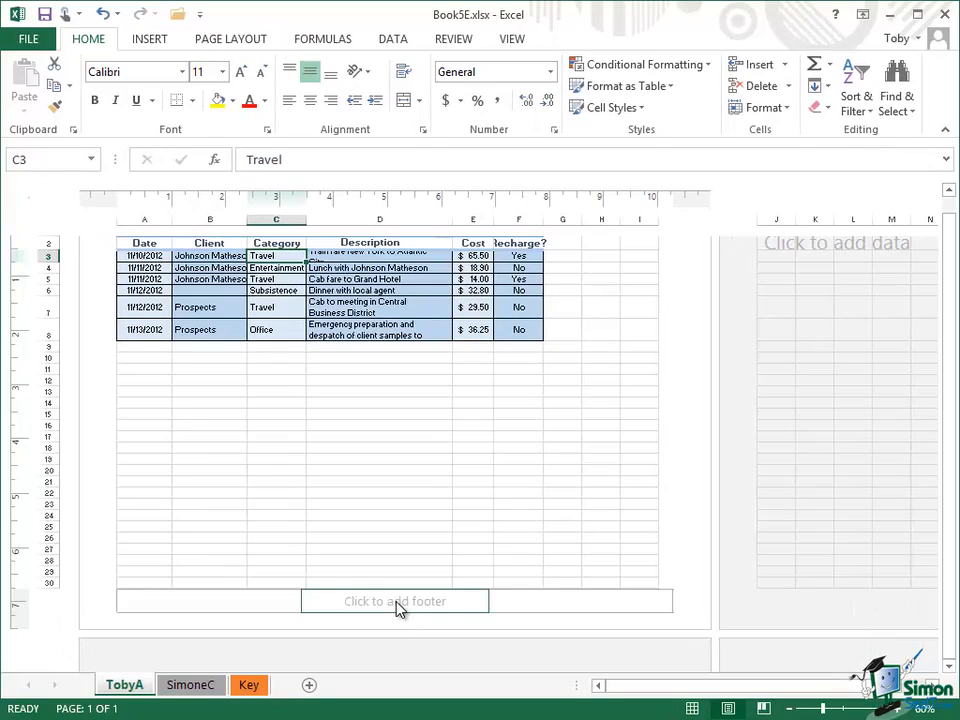
pyautogui.click(397, 605)
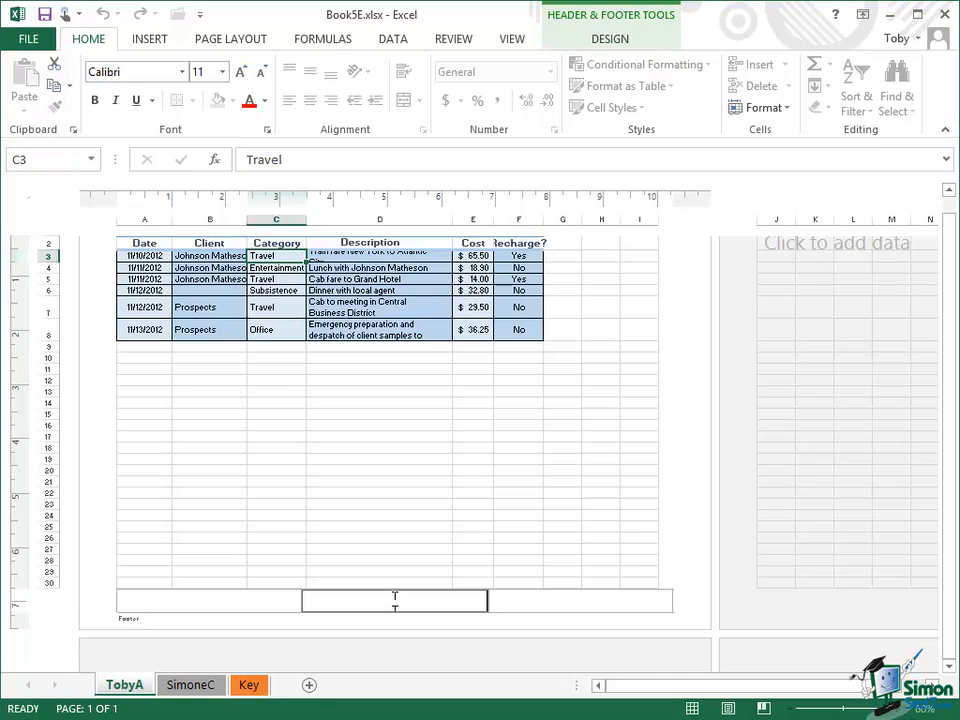
pyautogui.click(612, 40)
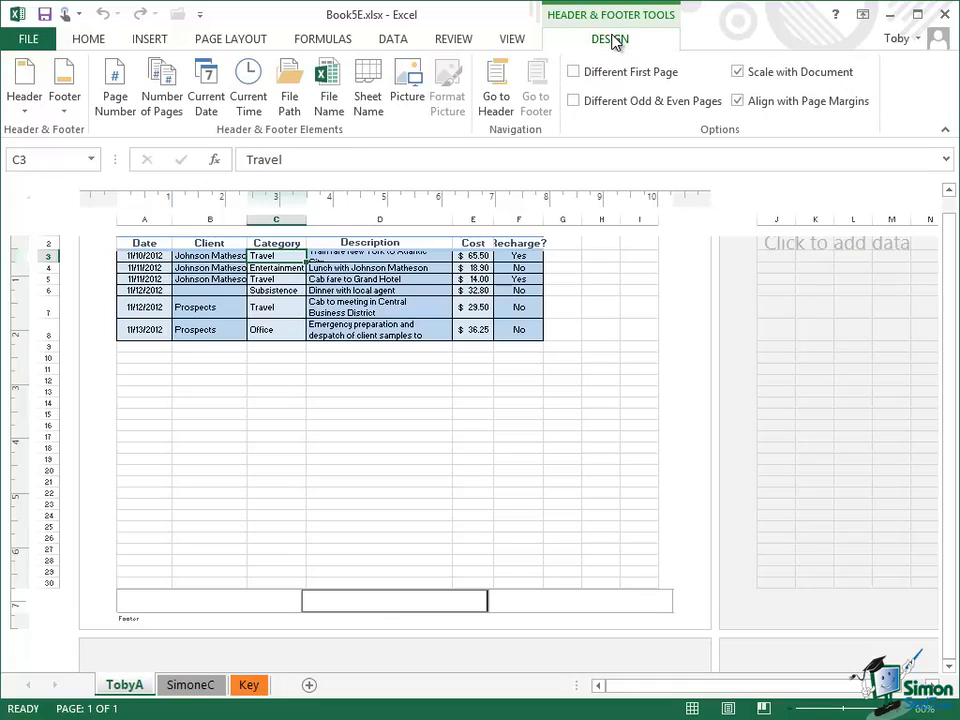
pyautogui.click(117, 84)
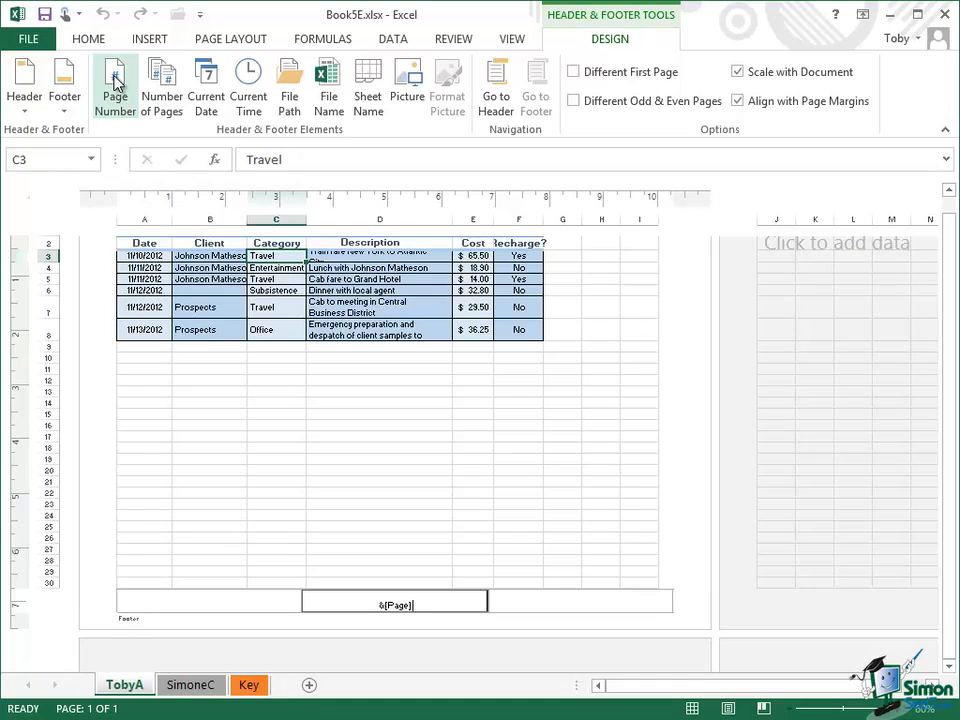
pyautogui.write('of')
pyautogui.click(172, 92)
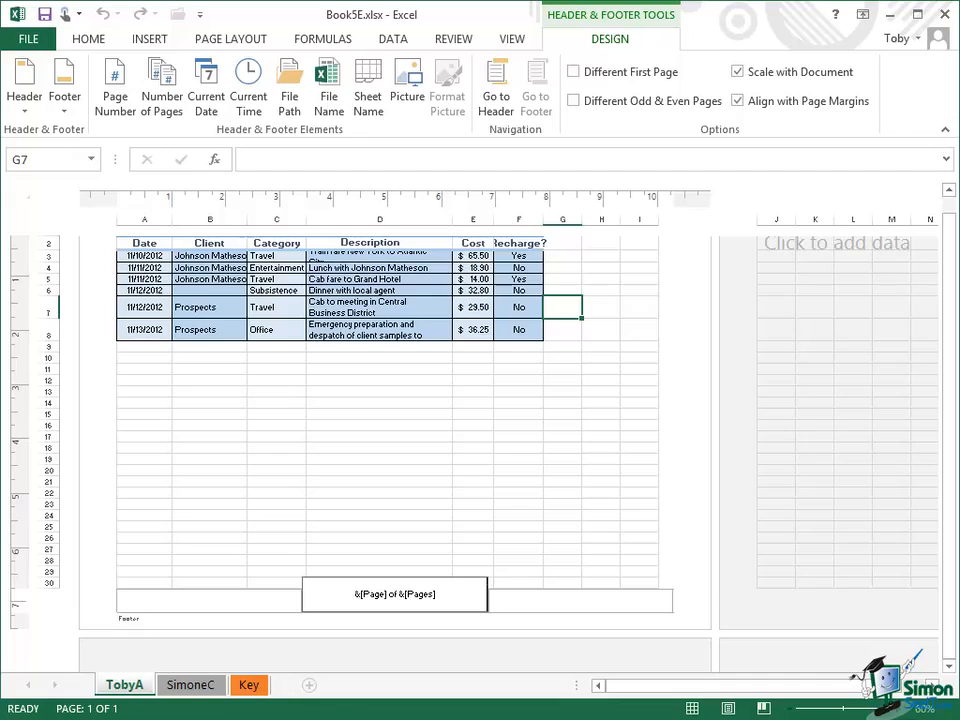
# Leave the center footer section to check the footer, and go back to the header to review it
pyautogui.click(580, 600)
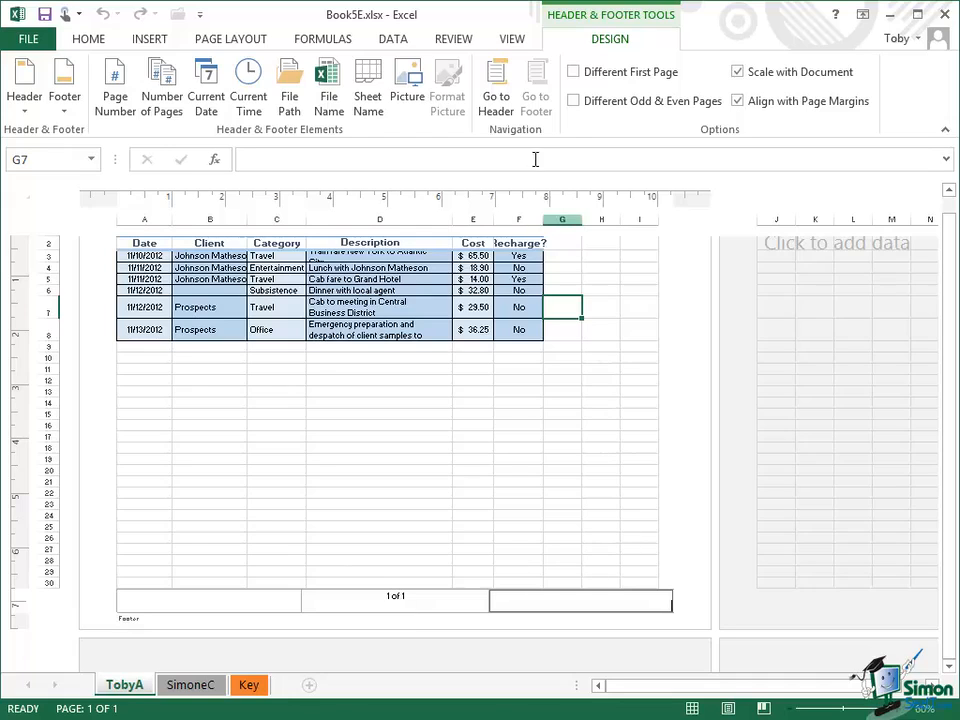
pyautogui.click(497, 80)
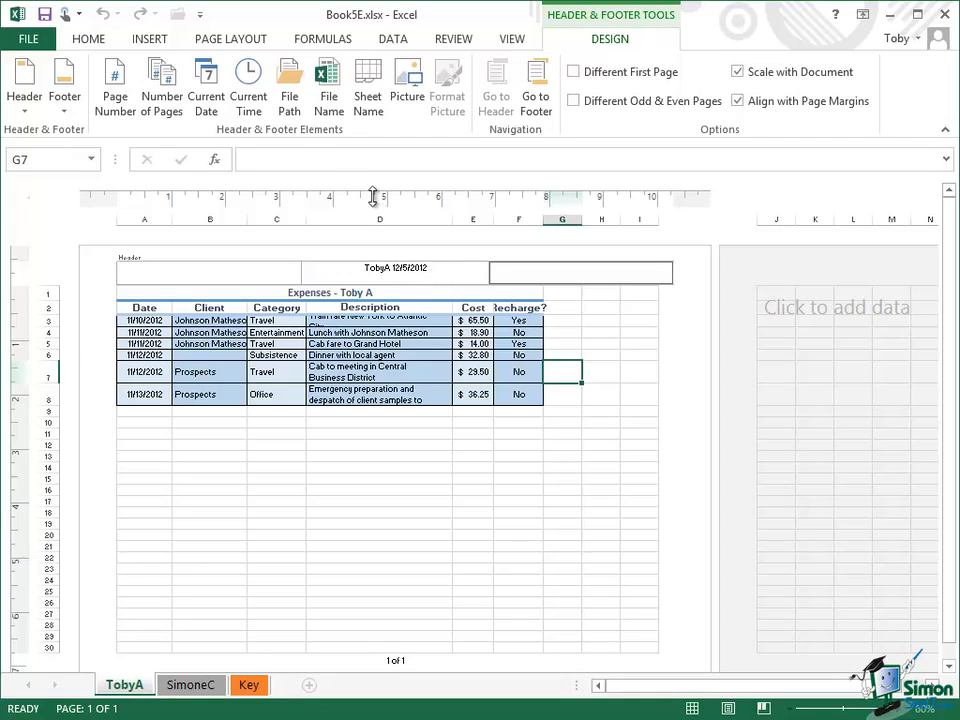
pyautogui.click(228, 40)
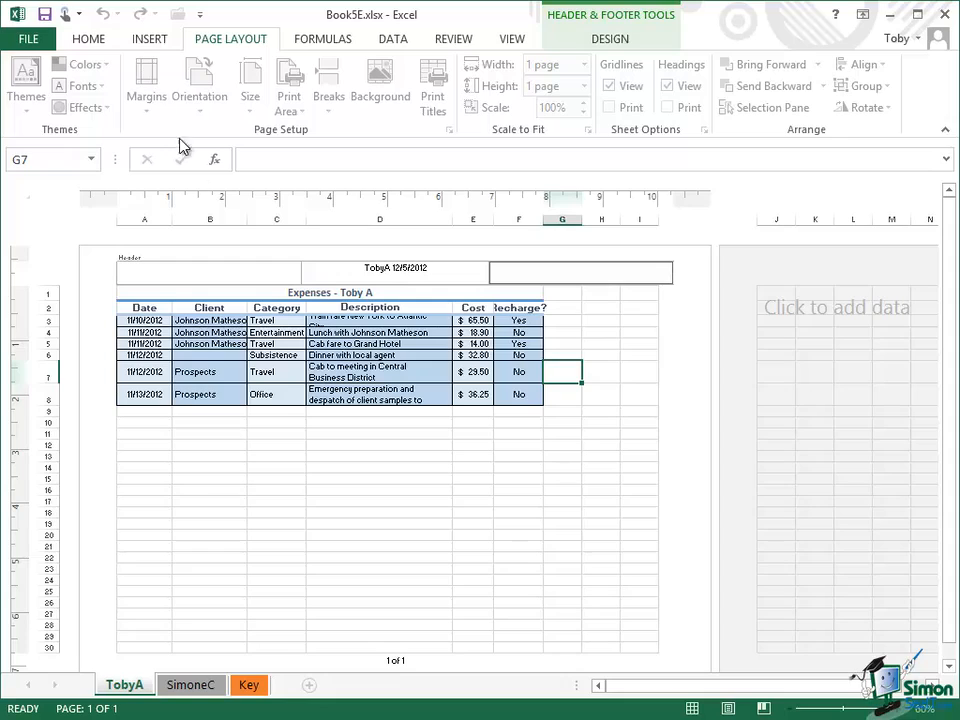
# Leave the header and review the margin presets and the custom margin settings of the expenses sheet without changing them
pyautogui.click(512, 424)
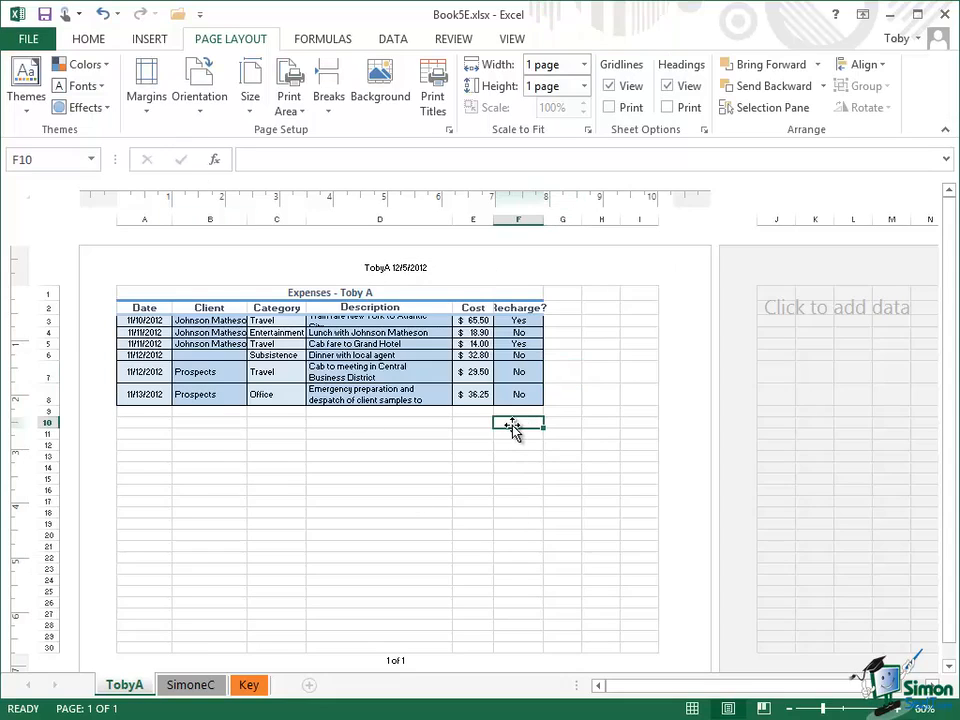
pyautogui.click(147, 119)
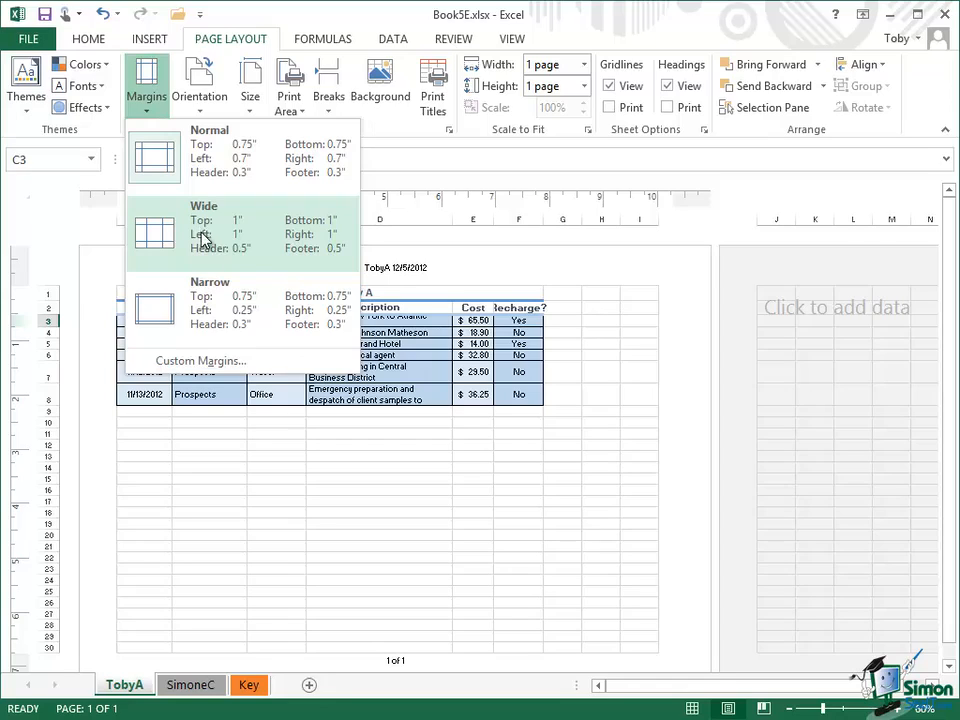
pyautogui.click(213, 368)
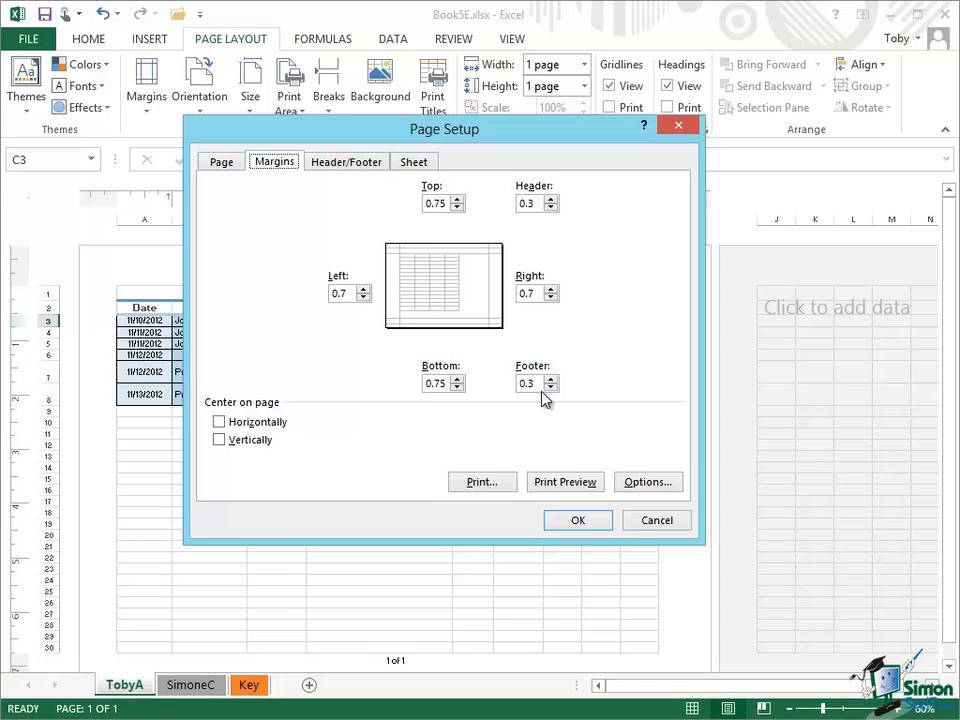
pyautogui.click(656, 520)
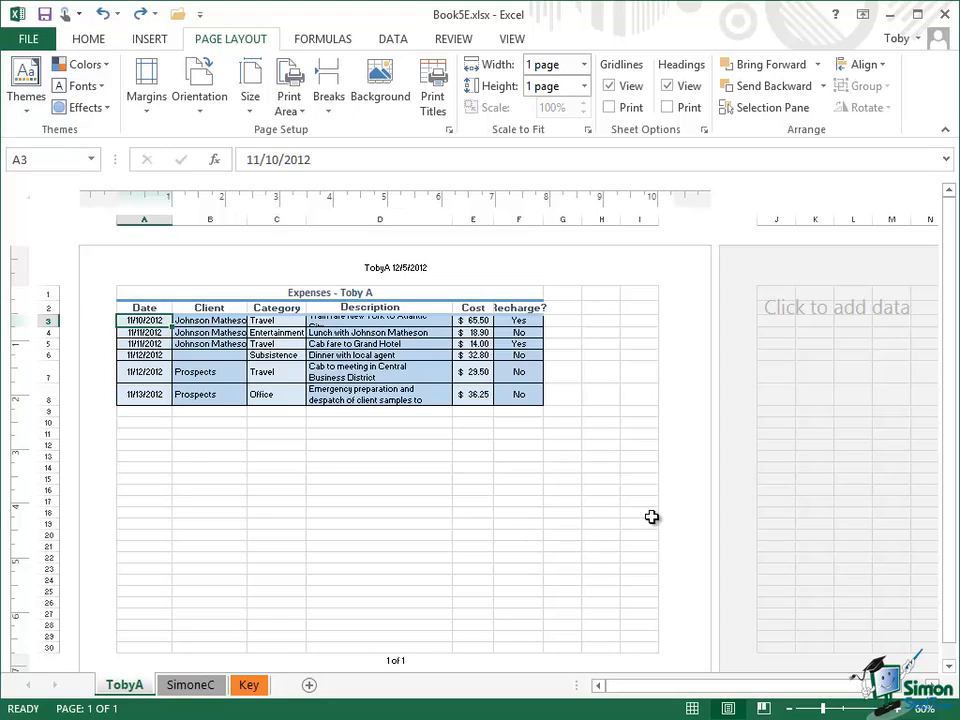
# Widen the Date column to about 1.5 inches and the Client column to about 2.1 inches
pyautogui.click(145, 219)
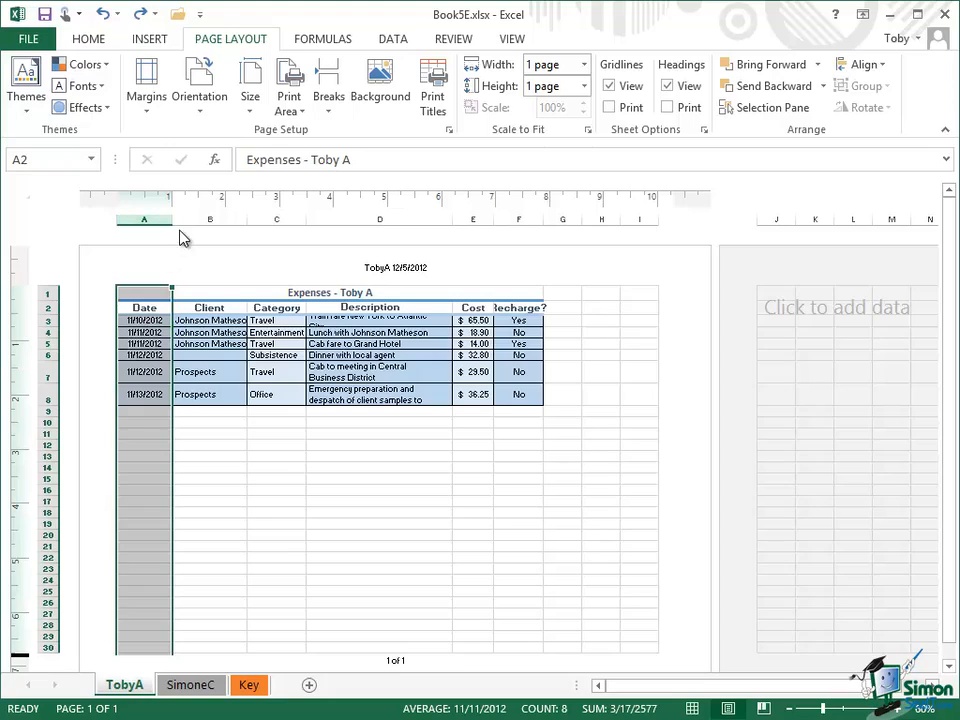
pyautogui.moveTo(172, 219); pyautogui.dragTo(196, 223)
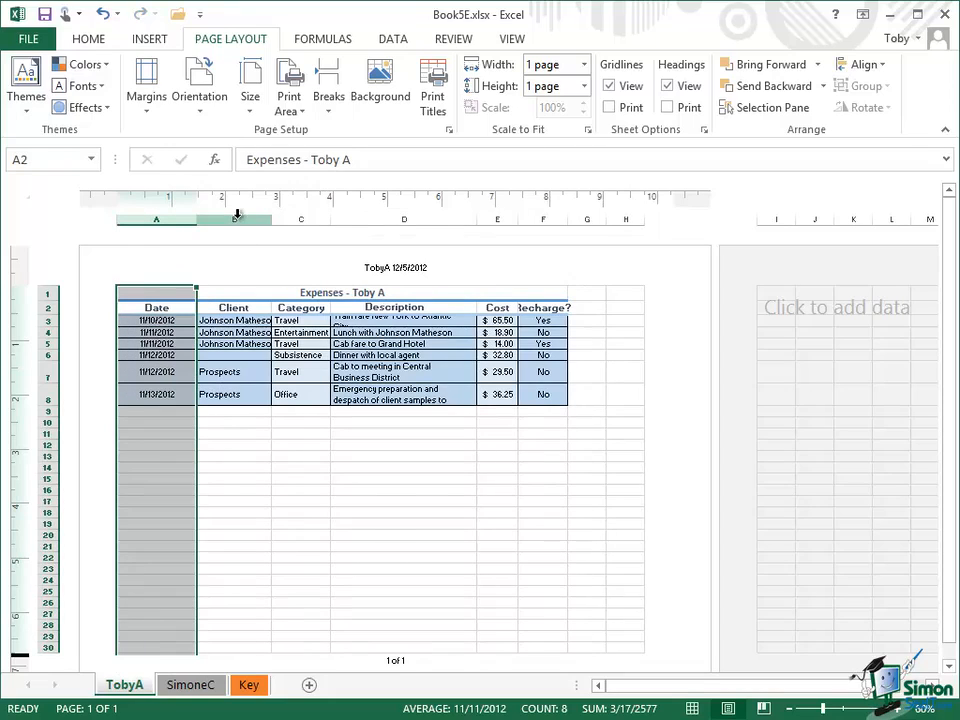
pyautogui.click(236, 216)
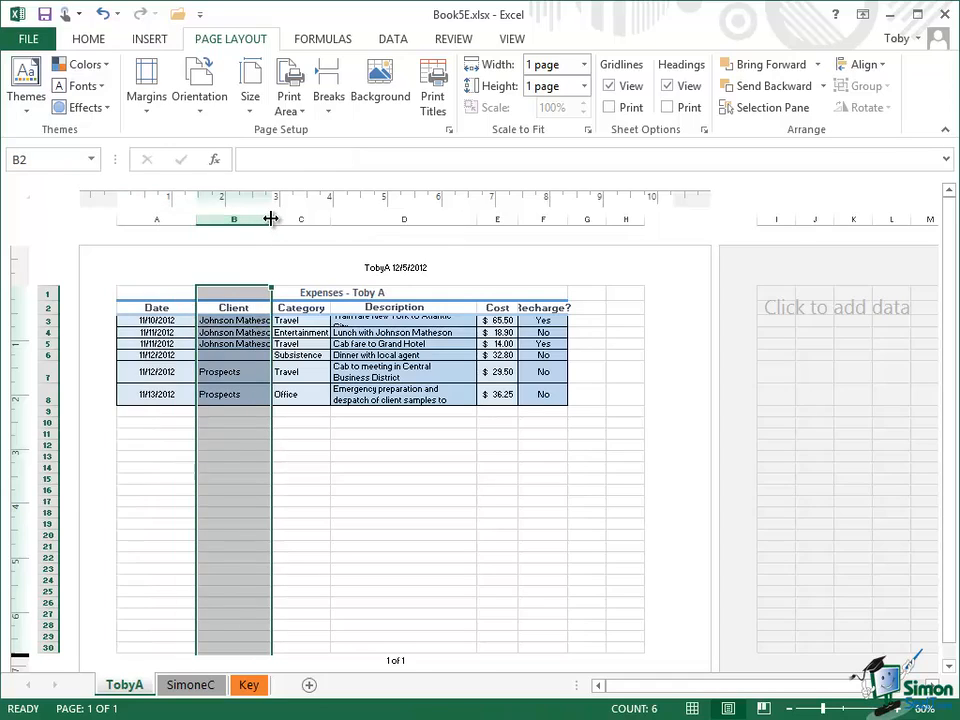
pyautogui.moveTo(271, 219); pyautogui.dragTo(309, 219)
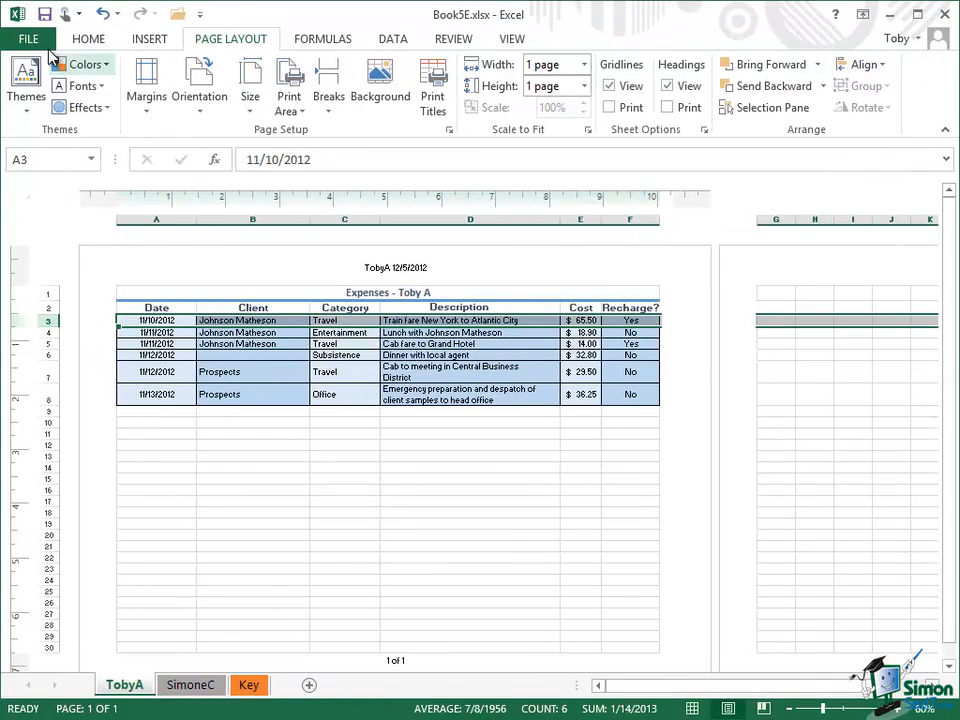
# Preview the printout of the expenses sheet together with its print settings
pyautogui.click(30, 40)
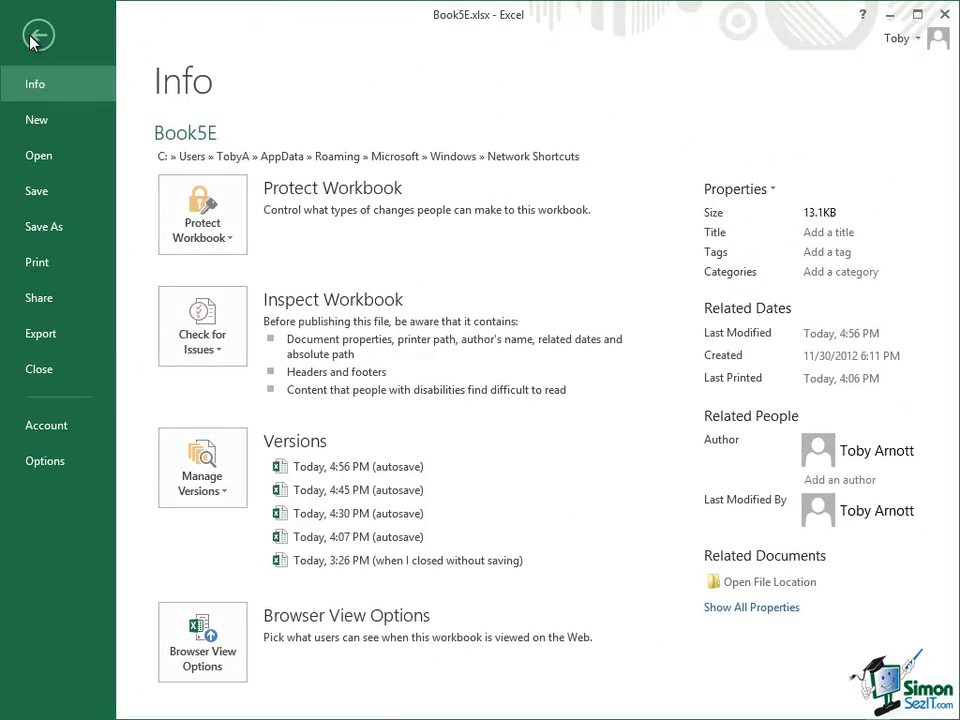
pyautogui.click(40, 263)
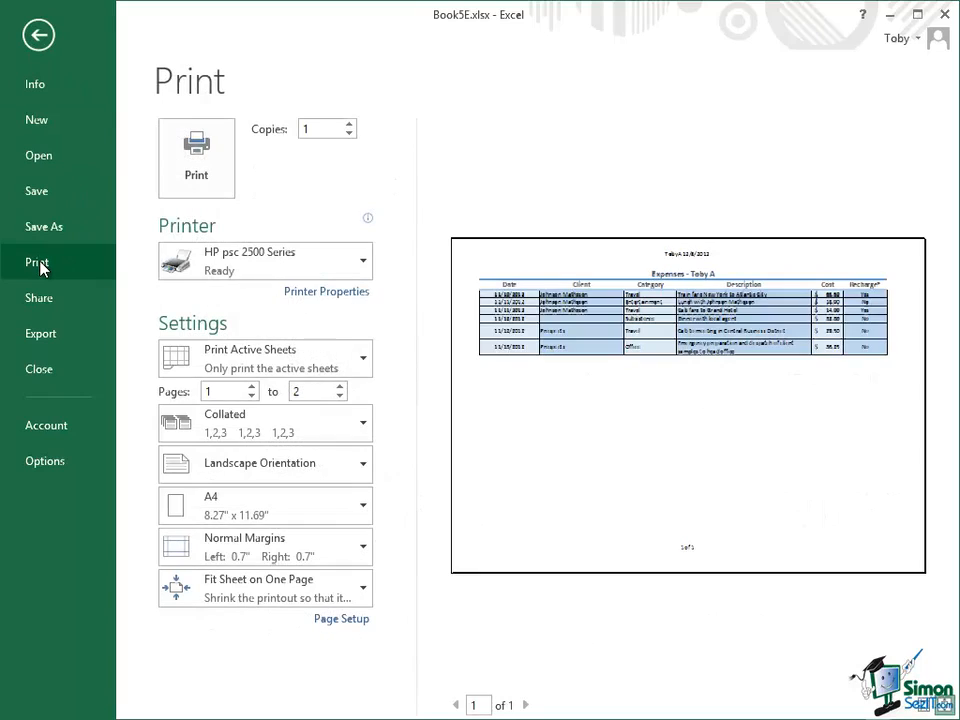